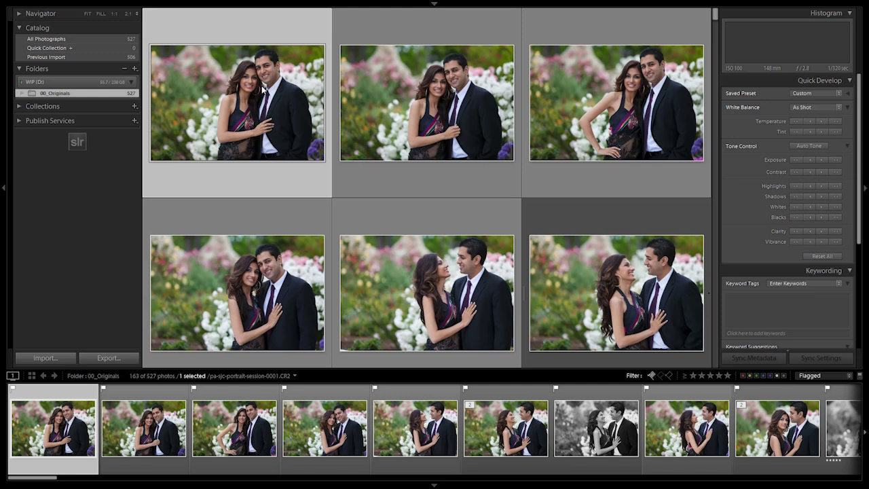
# Step: Open Export for the first photo, keeping Hard Drive and Specific folder as the destination
pyautogui.rightClick(263, 87)
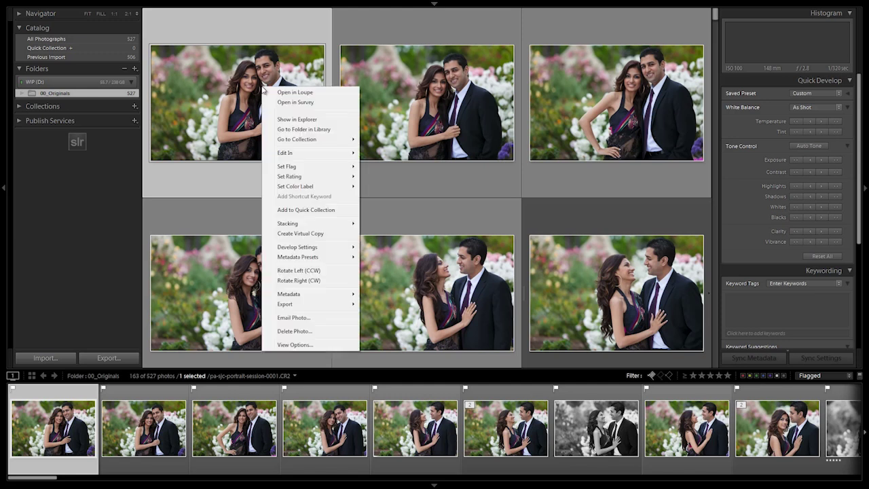
pyautogui.moveTo(299, 311)
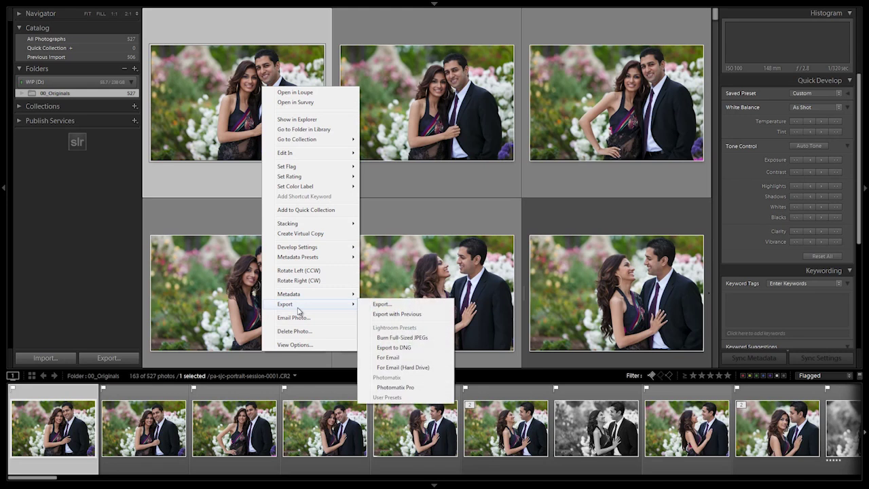
pyautogui.click(382, 304)
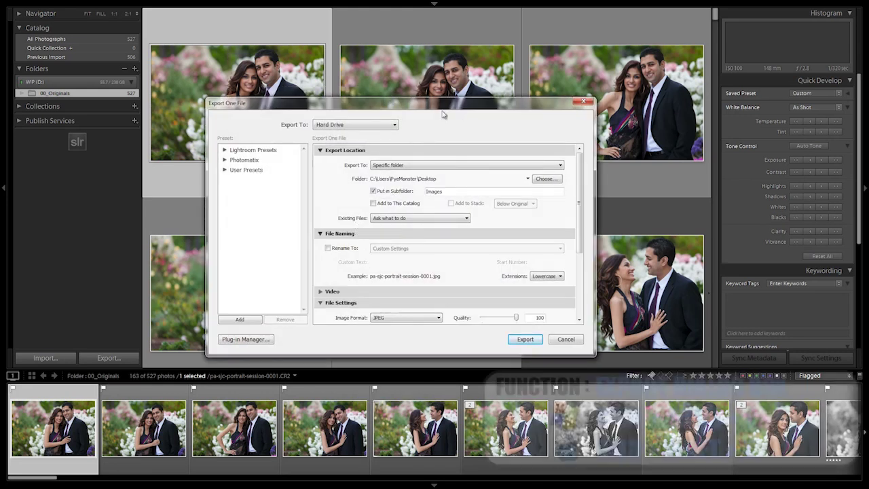
pyautogui.click(354, 124)
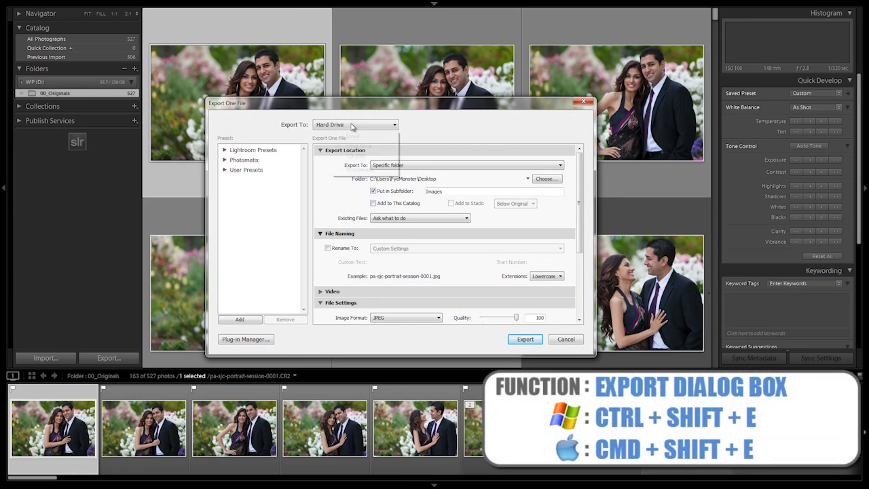
pyautogui.click(386, 148)
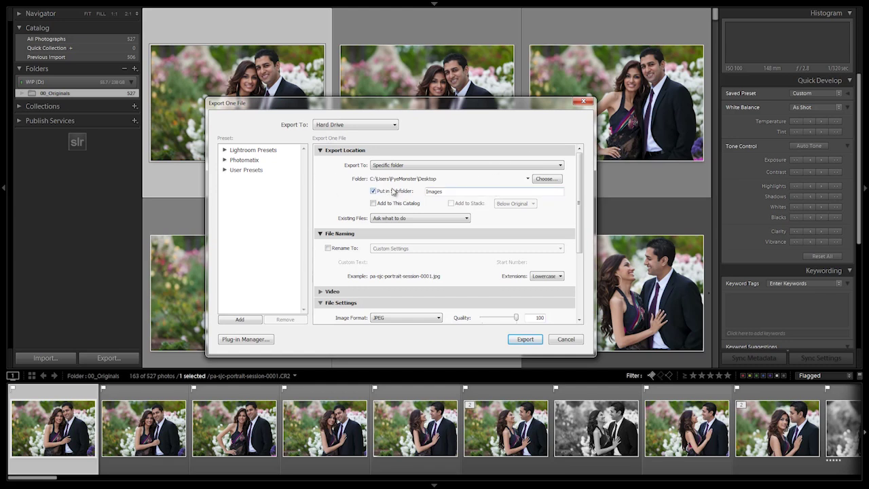
pyautogui.click(382, 170)
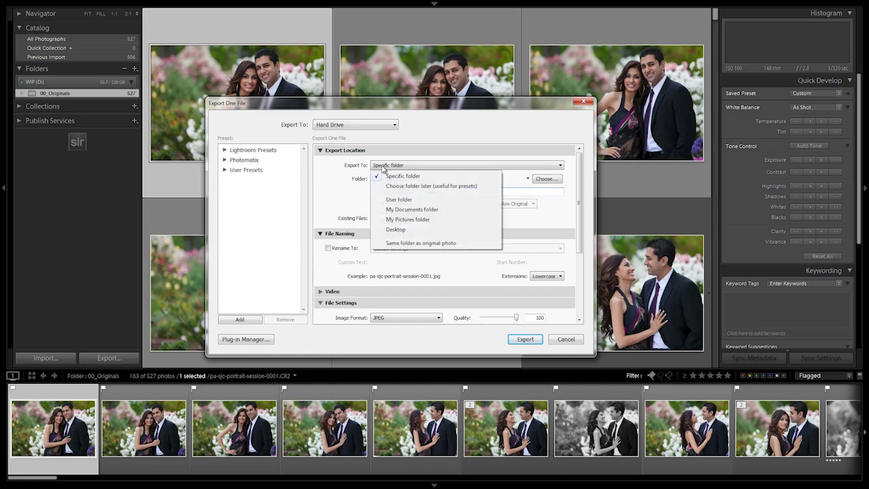
pyautogui.click(430, 175)
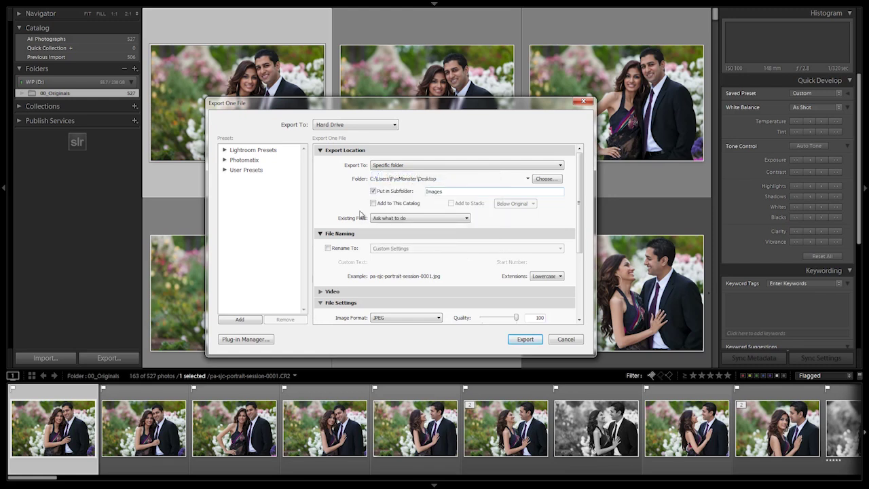
# Step: Choose the Desktop as the export folder
pyautogui.click(547, 179)
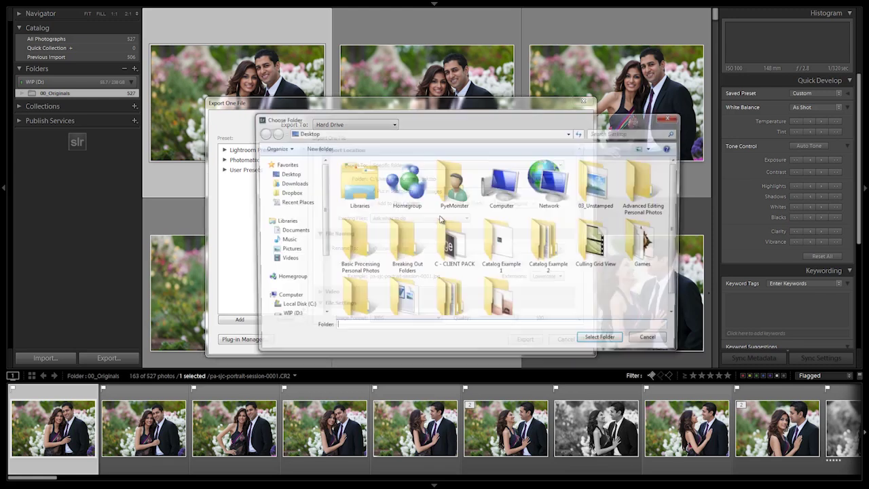
pyautogui.click(304, 175)
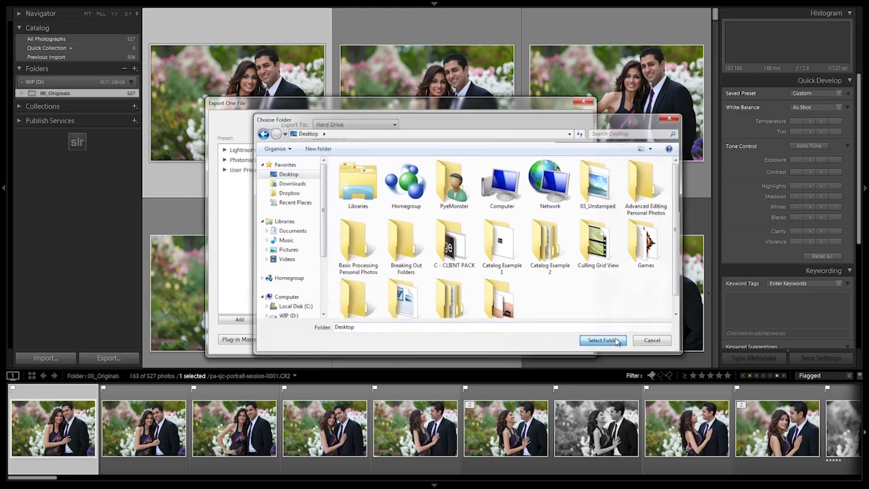
pyautogui.click(603, 341)
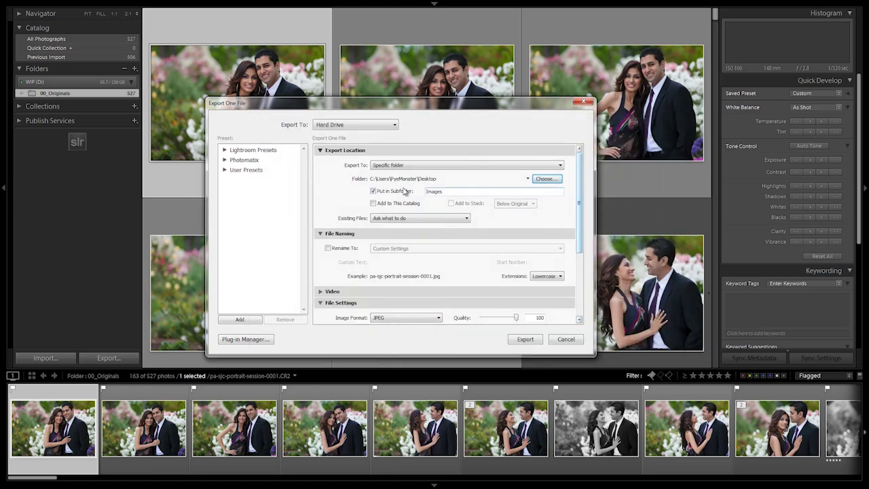
# Step: Rename the subfolder to 01_PrintSized and keep Existing Files on Ask what to do
pyautogui.doubleClick(433, 191)
pyautogui.write('01_PrintSized')
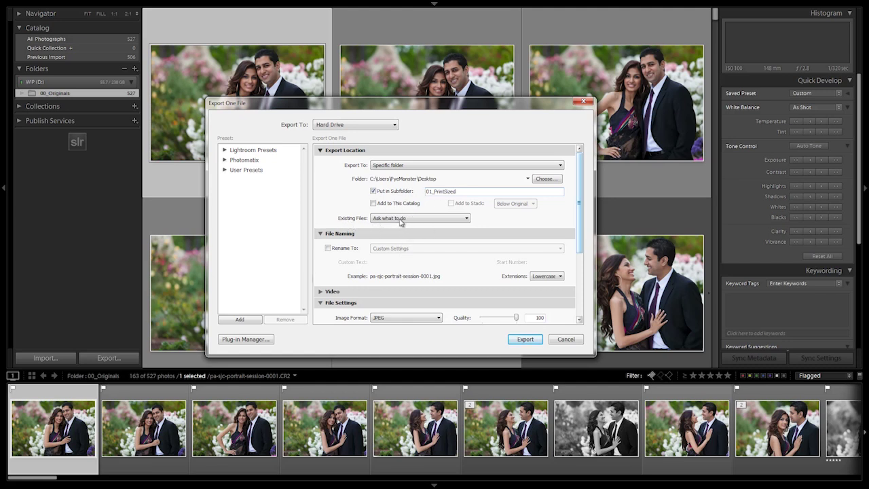
pyautogui.click(401, 220)
pyautogui.click(405, 222)
pyautogui.click(319, 234)
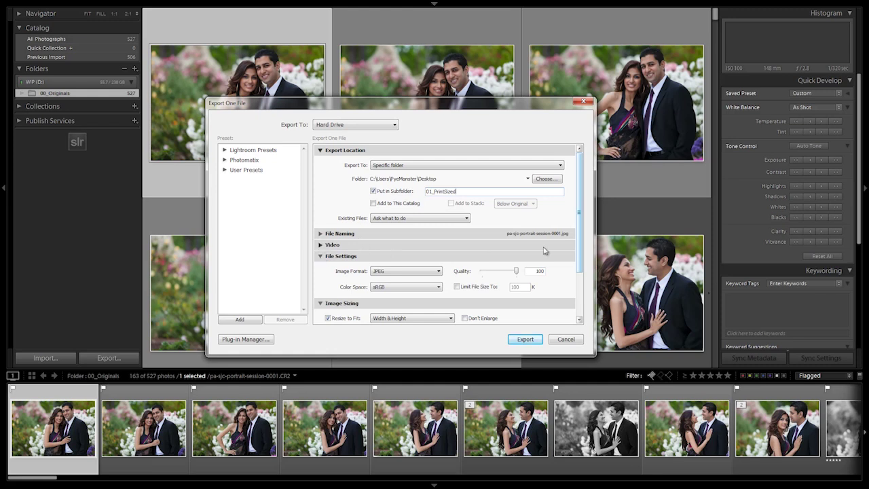
# Step: Confirm JPEG as the image format and sRGB as the colour space in File Settings
pyautogui.moveTo(579, 218); pyautogui.dragTo(577, 261)
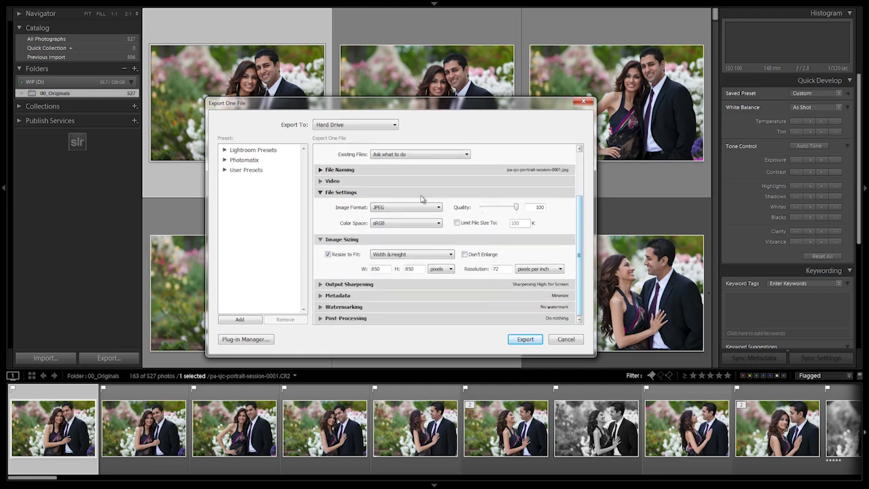
pyautogui.click(382, 209)
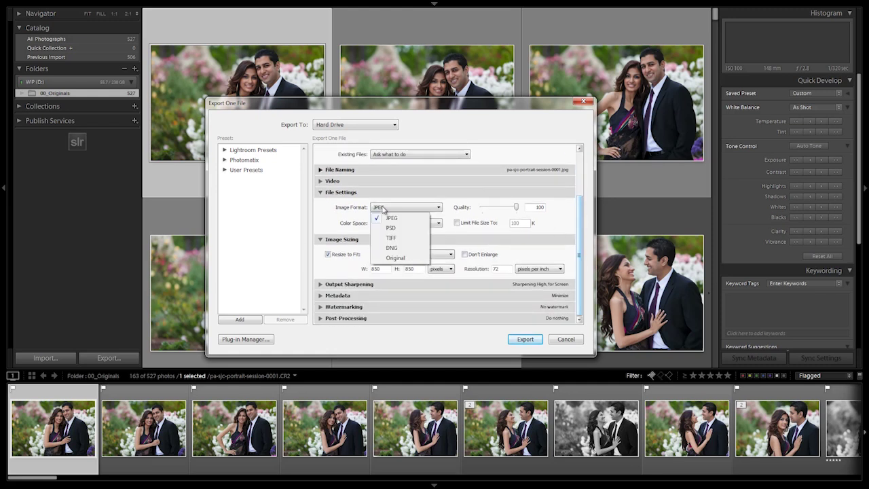
pyautogui.click(422, 214)
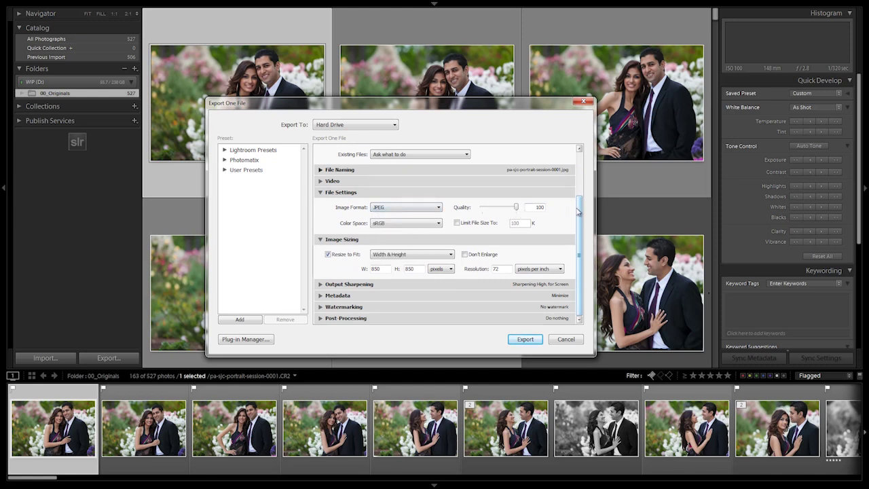
pyautogui.click(421, 224)
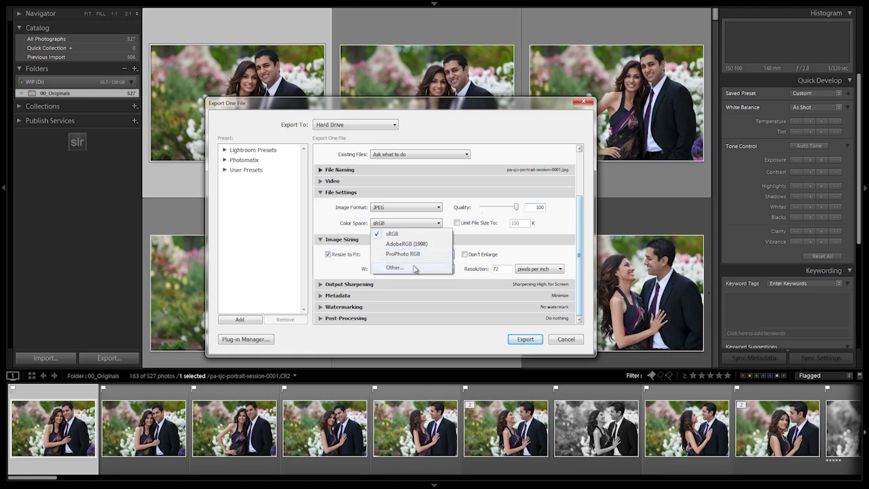
pyautogui.click(398, 236)
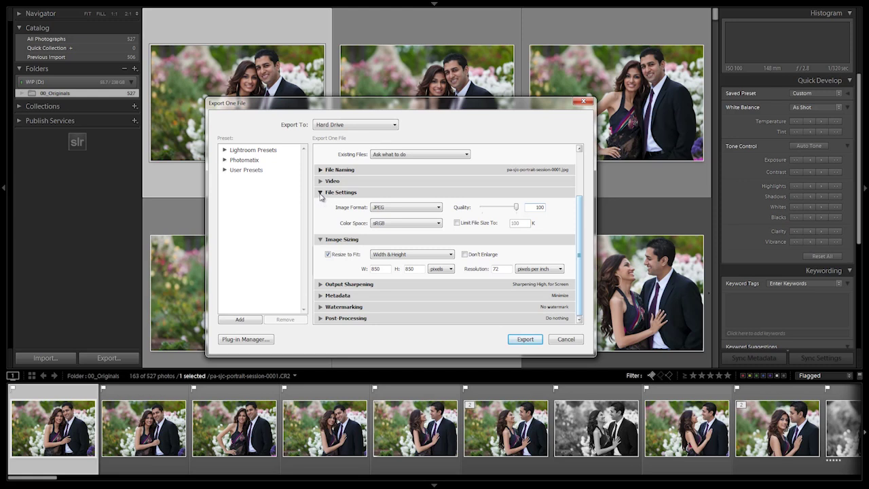
# Step: Turn off Resize to Fit and set the resolution to 300 pixels per inch
pyautogui.click(321, 194)
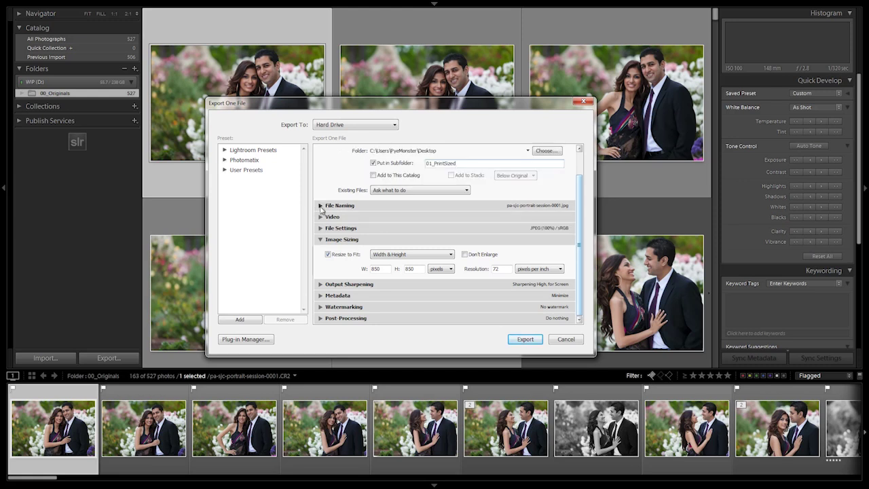
pyautogui.click(328, 254)
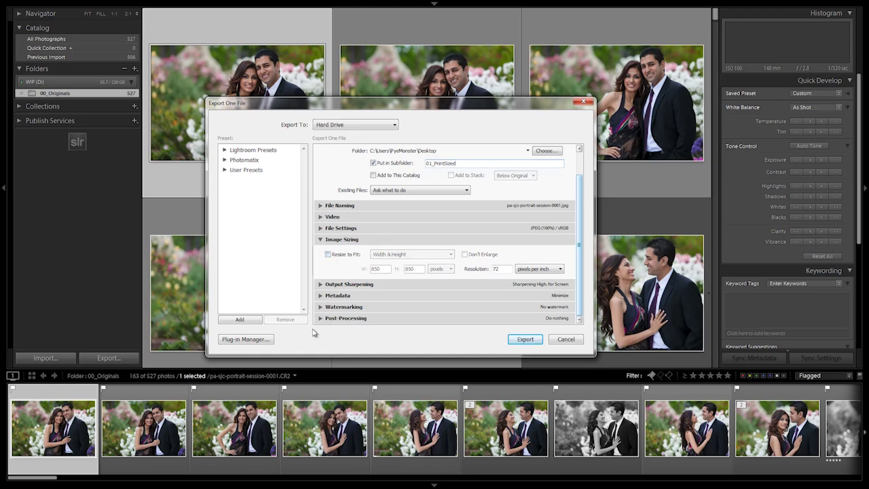
pyautogui.doubleClick(495, 269)
pyautogui.write('300')
# Step: Set output sharpening to Matte Paper with a Low amount
pyautogui.click(320, 239)
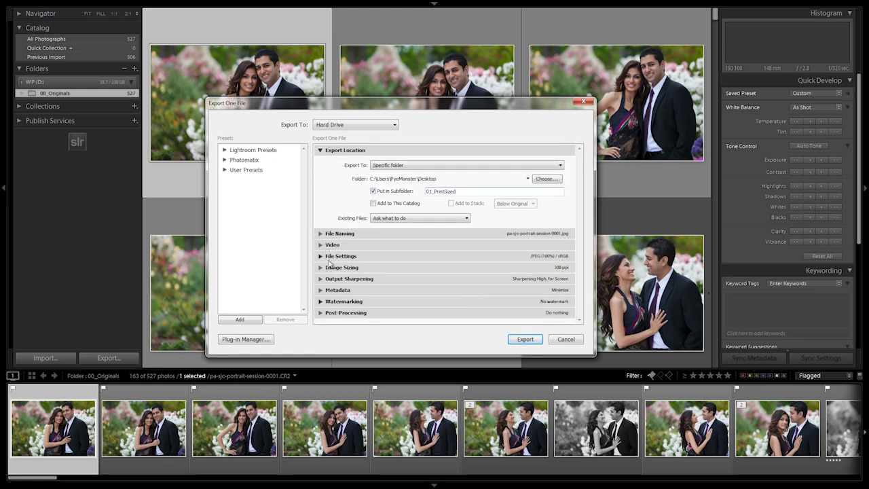
pyautogui.click(321, 279)
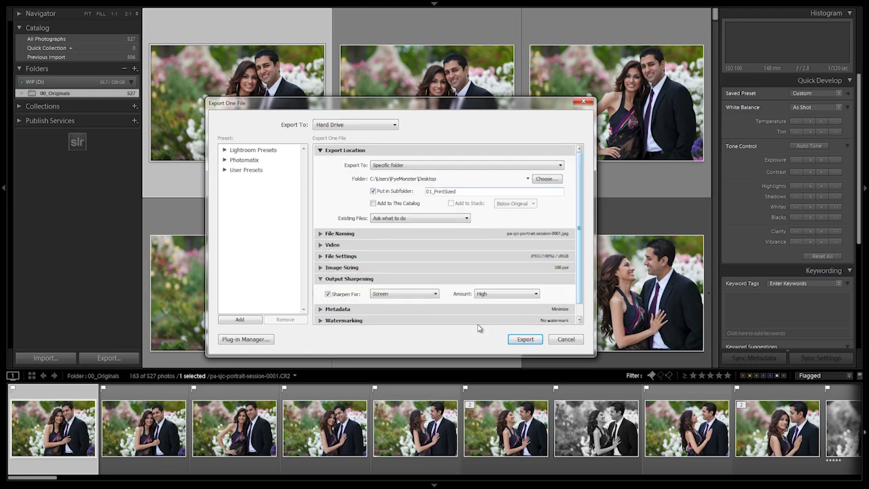
pyautogui.click(401, 296)
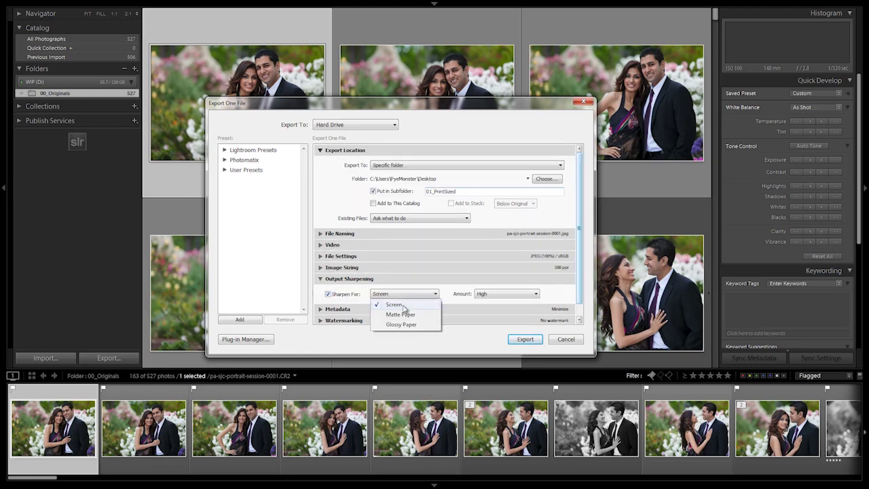
pyautogui.click(406, 313)
pyautogui.click(499, 294)
pyautogui.click(500, 305)
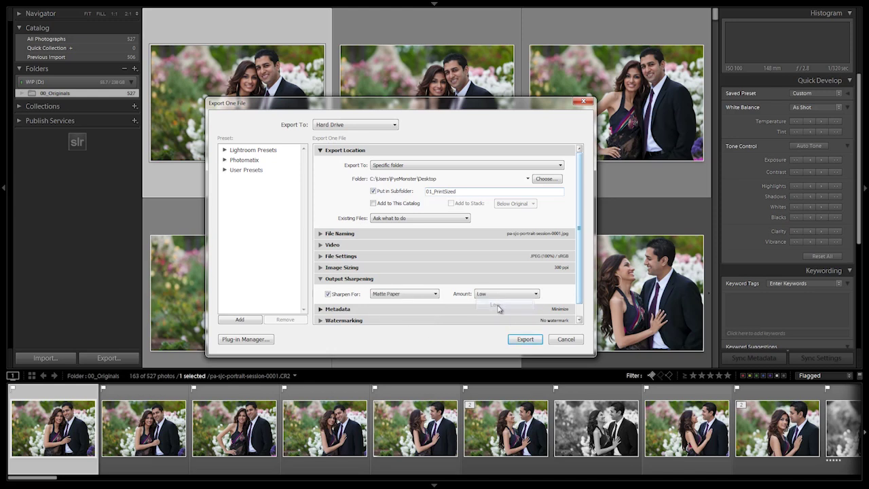
# Step: Collapse Output Sharpening and bring up the Metadata include choices
pyautogui.moveTo(580, 266); pyautogui.dragTo(580, 285)
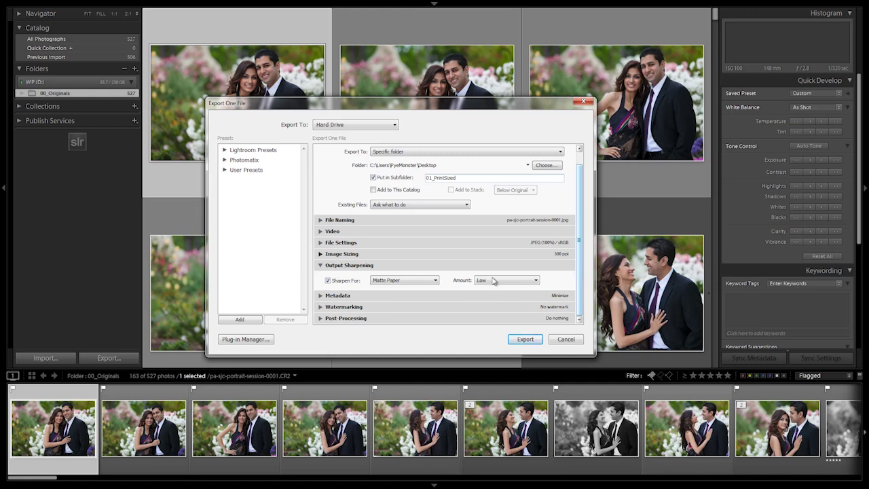
pyautogui.click(321, 265)
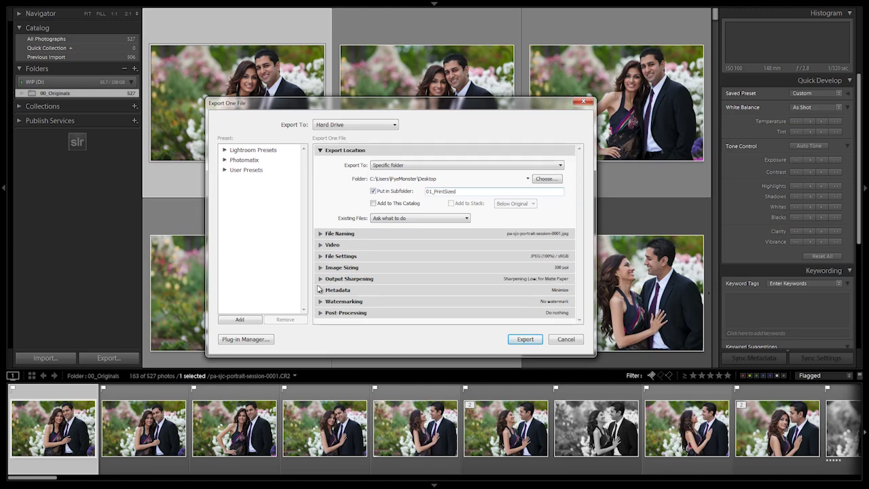
pyautogui.click(320, 292)
pyautogui.click(463, 291)
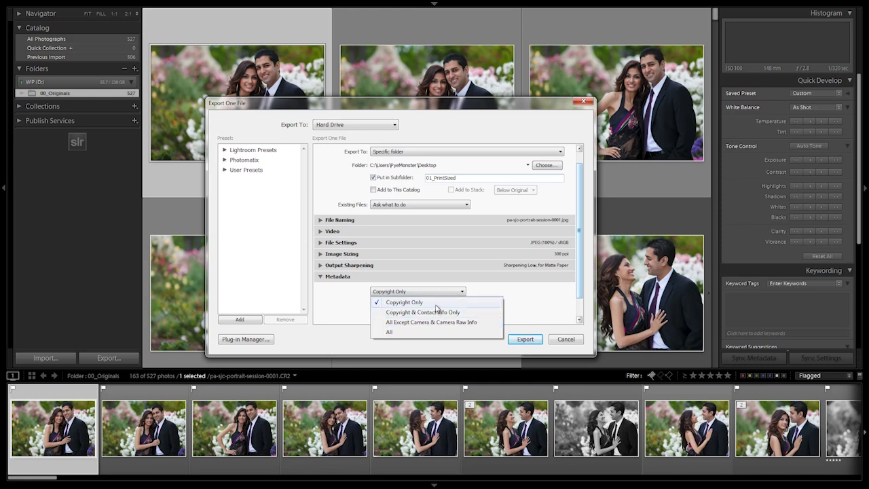
# Step: Keep metadata at Copyright Only and leave watermarking off
pyautogui.click(427, 303)
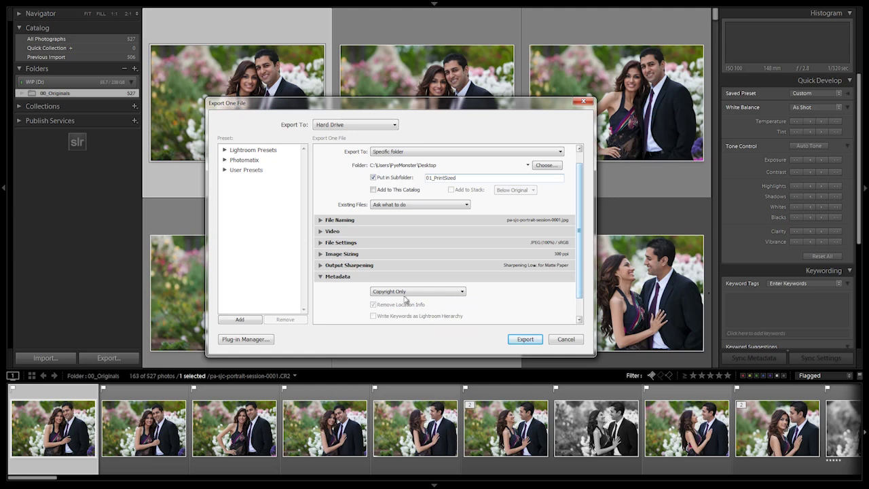
pyautogui.click(321, 278)
pyautogui.click(321, 301)
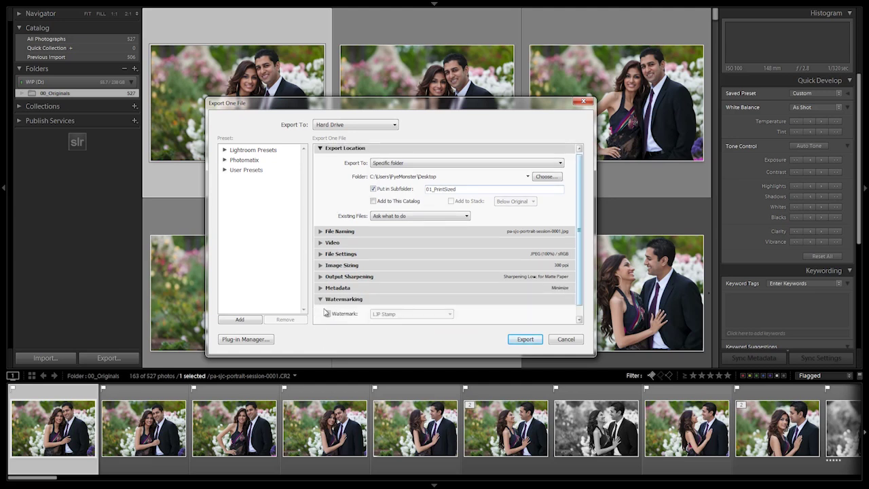
pyautogui.scroll(-1, 580, 301)
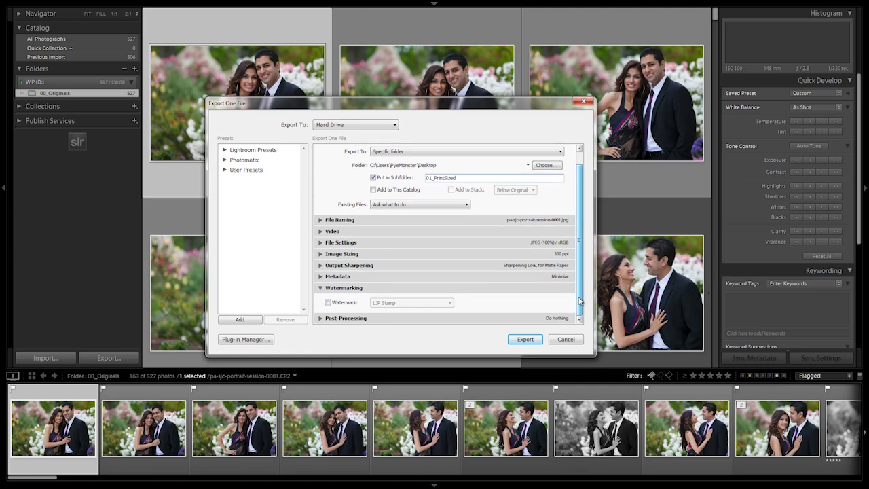
pyautogui.click(320, 288)
# Step: Set the Post-Processing After Export action to Do nothing
pyautogui.click(319, 313)
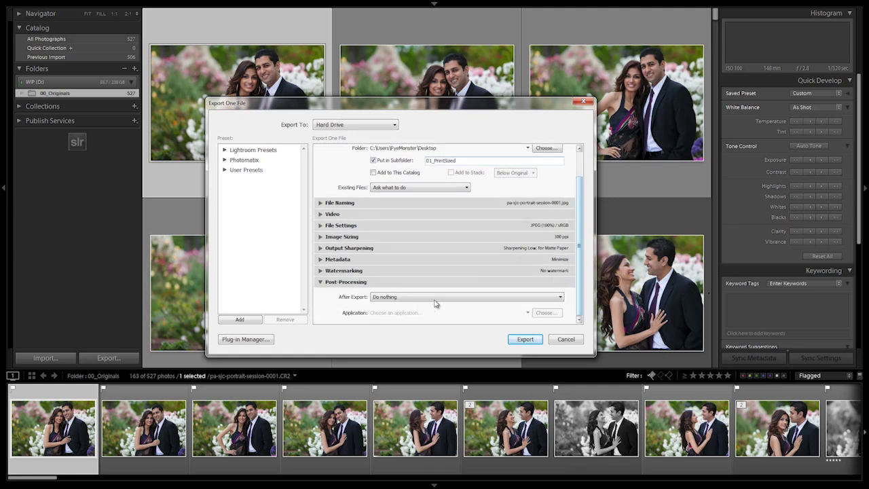
pyautogui.click(380, 299)
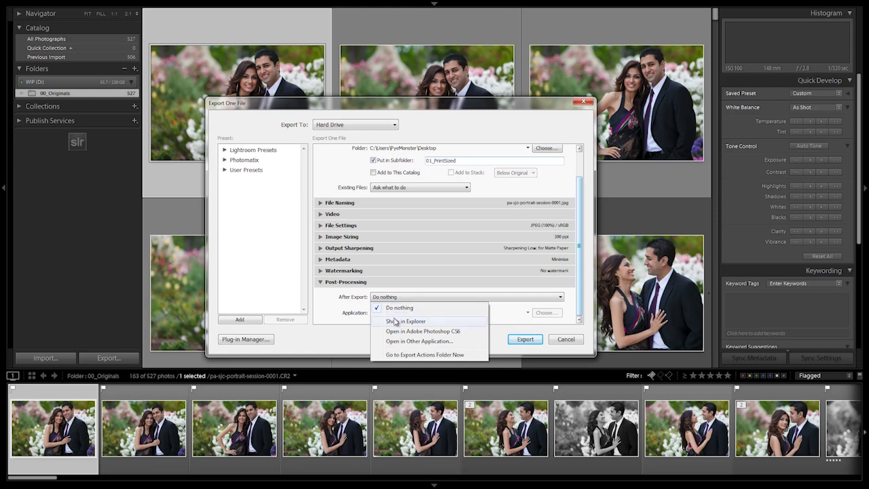
pyautogui.click(395, 322)
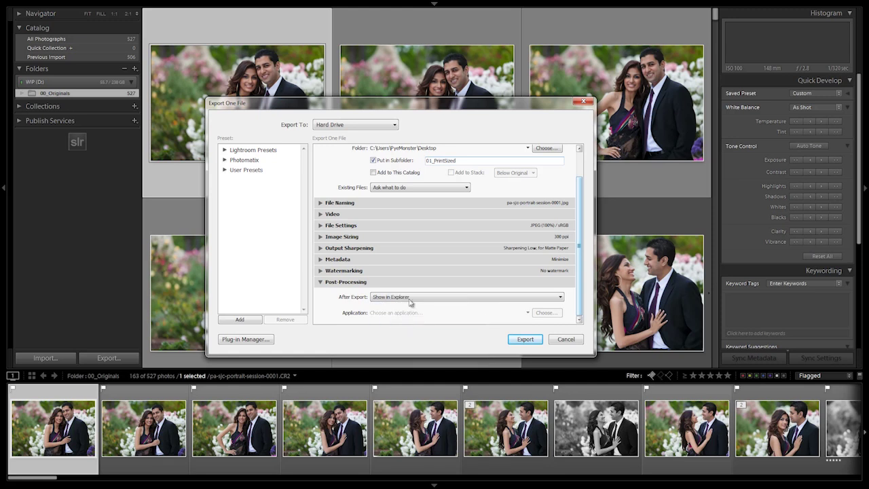
pyautogui.click(408, 299)
pyautogui.click(408, 309)
# Step: Create a new LJP Workflow preset folder and save the preset 01_PrintSized in it
pyautogui.scroll(2, 578, 216)
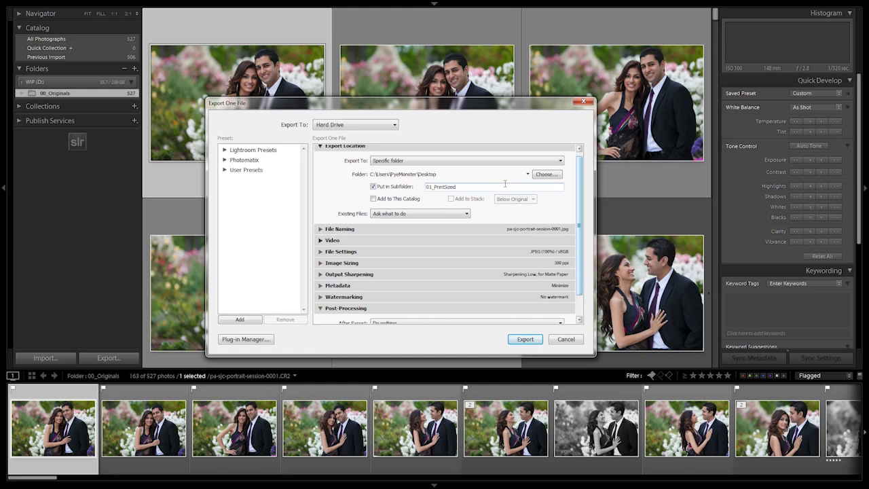
pyautogui.click(249, 325)
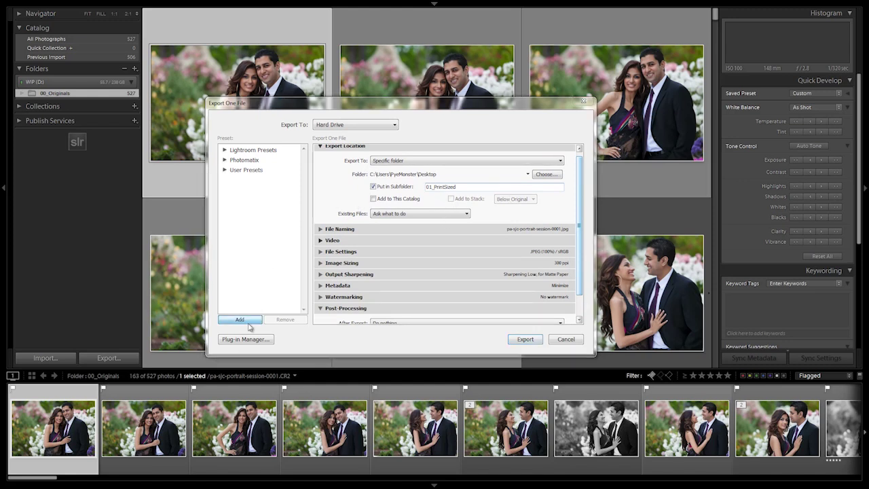
pyautogui.click(250, 217)
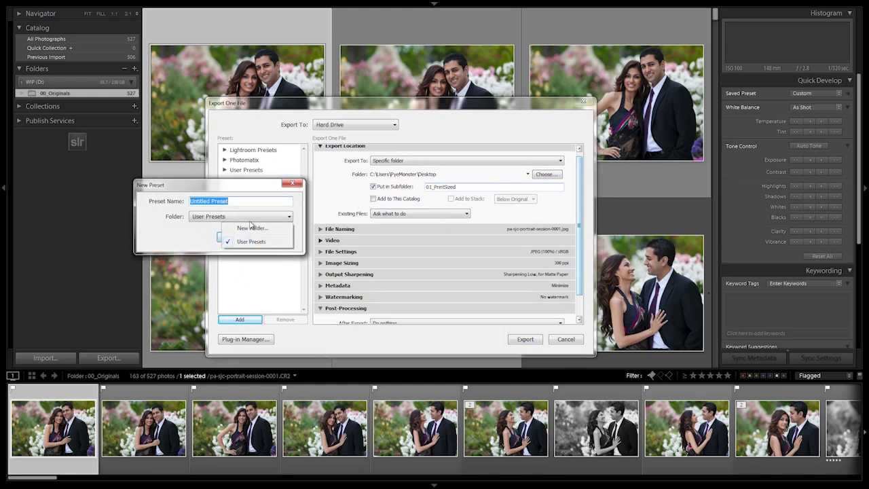
pyautogui.click(251, 227)
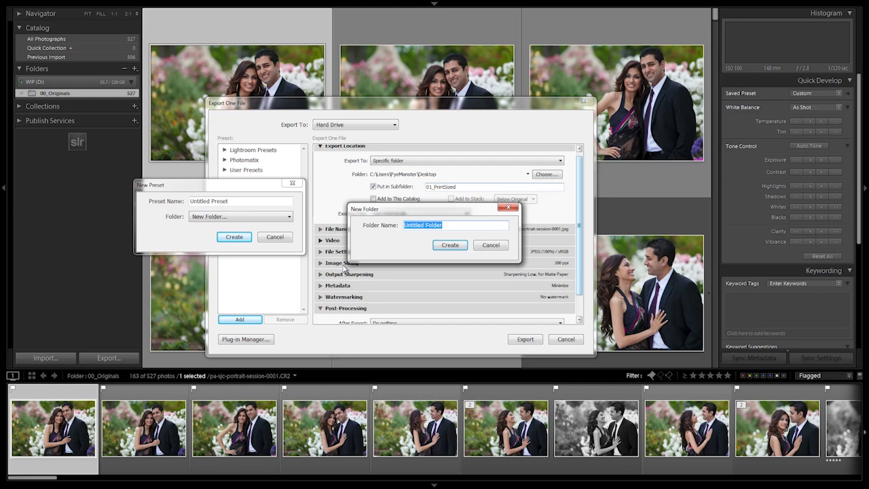
pyautogui.write('LJP Workflow')
pyautogui.click(448, 245)
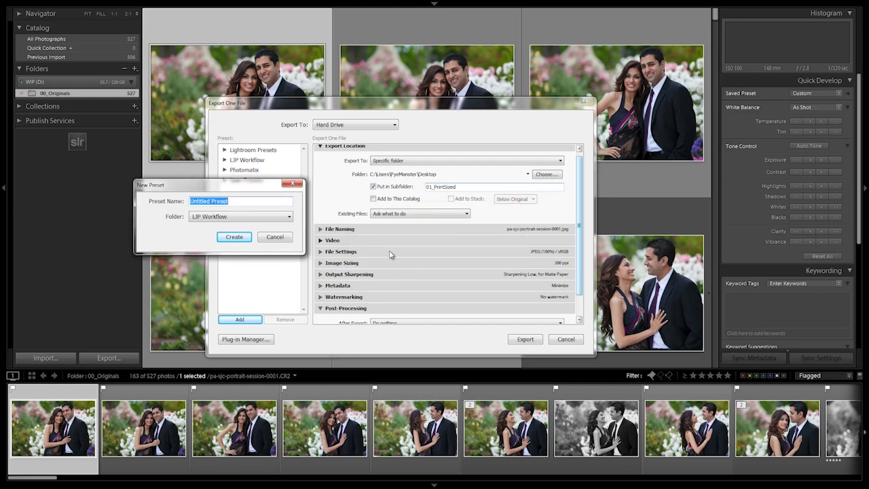
pyautogui.write('01')
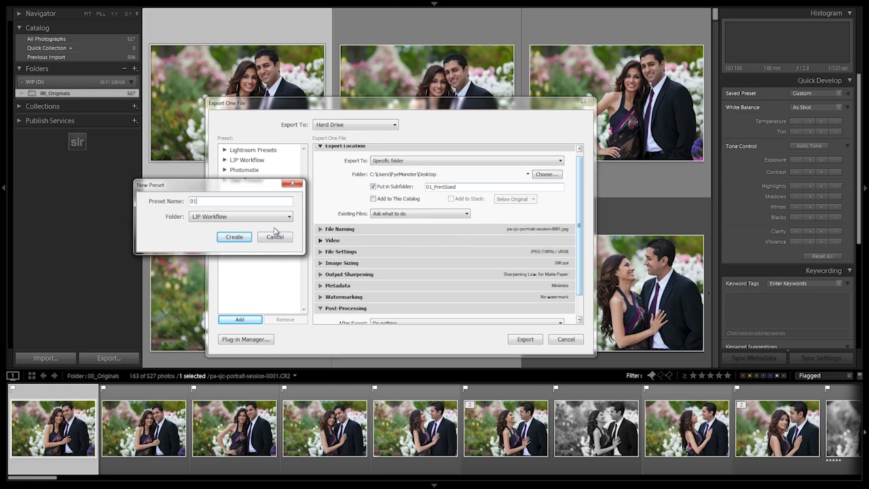
pyautogui.write('_PrintSized')
pyautogui.click(231, 236)
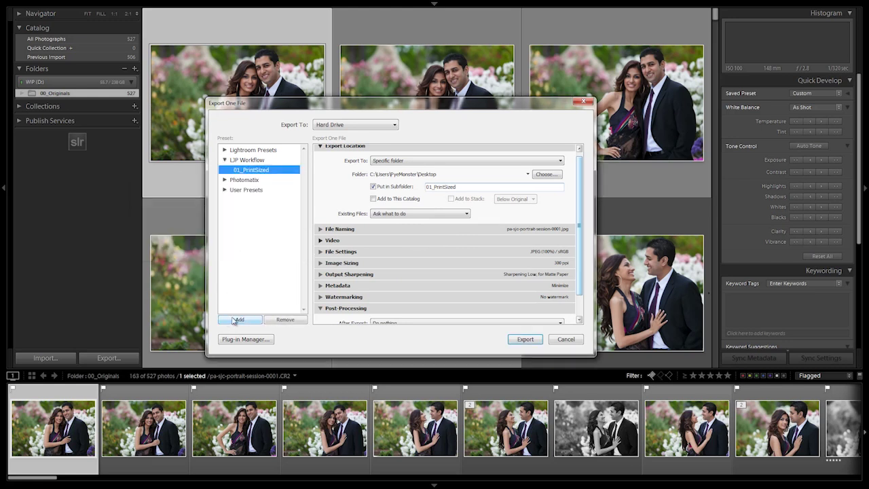